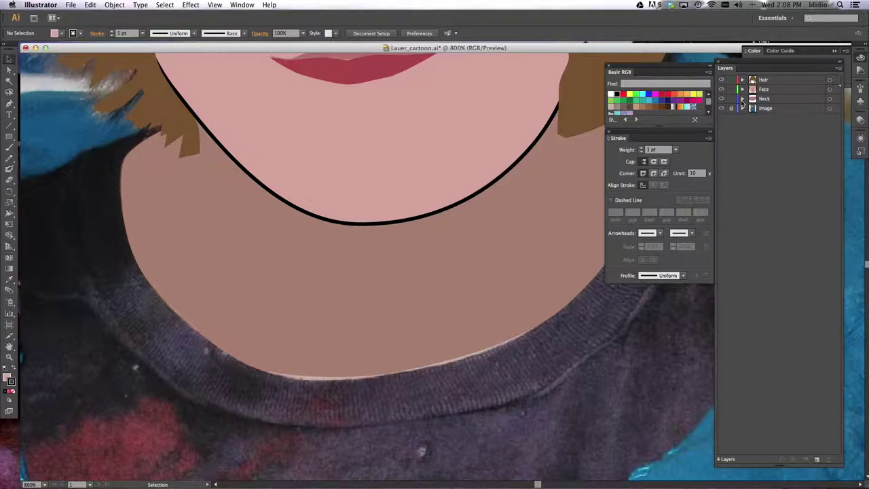
Hide the Neck and Hair layers to expose the necklace in the photo, and activate the Pen tool
left_click(722, 99)
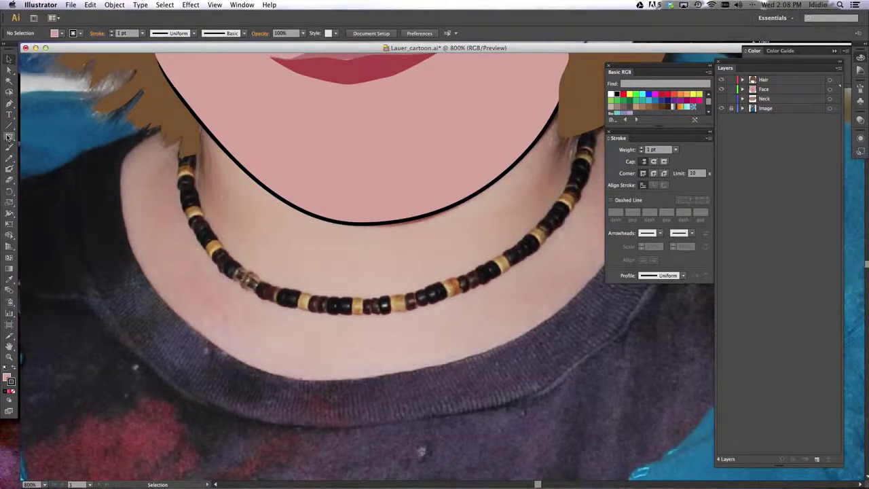
left_click(11, 106)
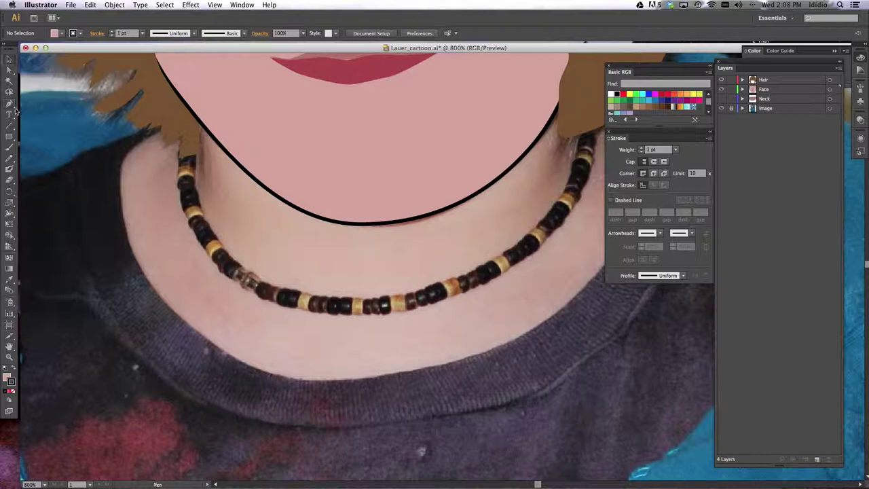
left_click(721, 80)
Trace a closed outline around the dark beads at the necklace's left end
left_click(185, 138, "super")
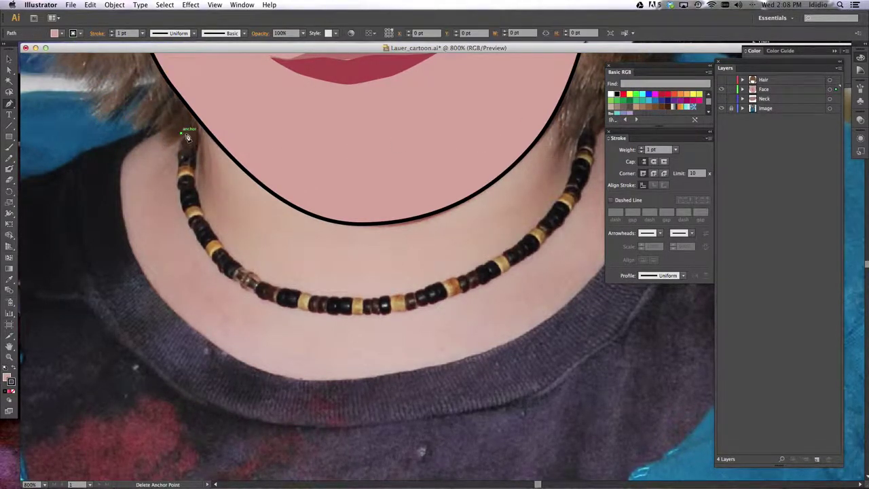
mouse_move(196, 132)
left_mouse_down()
mouse_move(195, 180)
mouse_move(186, 133)
left_mouse_up()
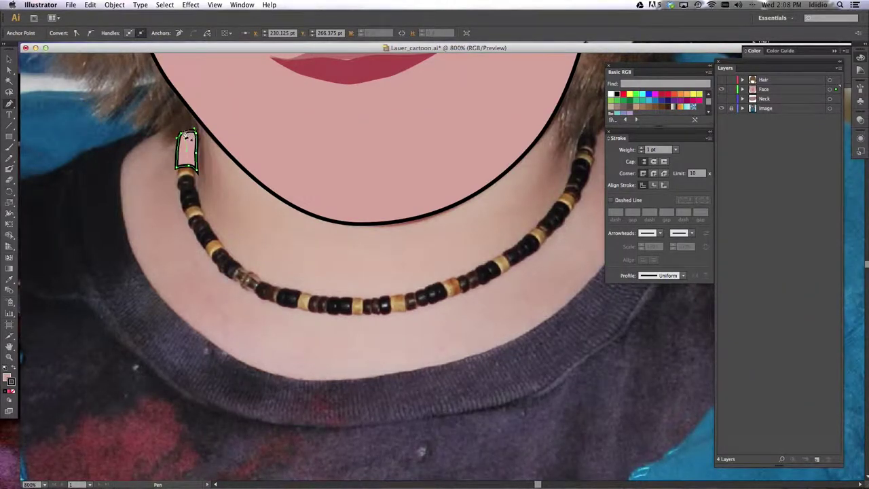
left_click(182, 133)
Set the drawing appearance to no fill with a solid red stroke
left_click(12, 392)
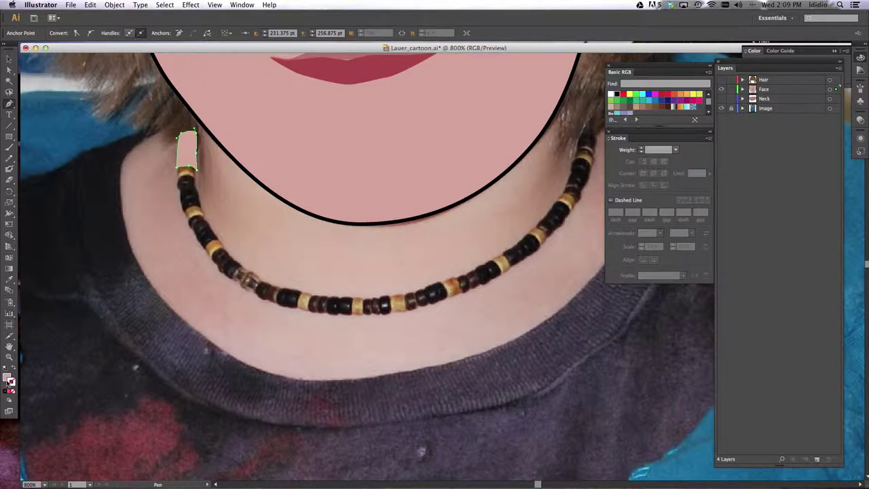
left_click(15, 371)
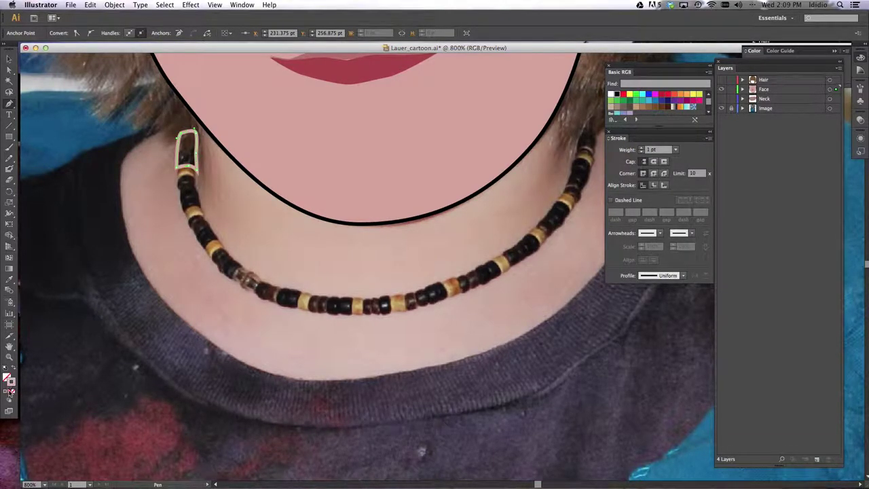
left_click(10, 392)
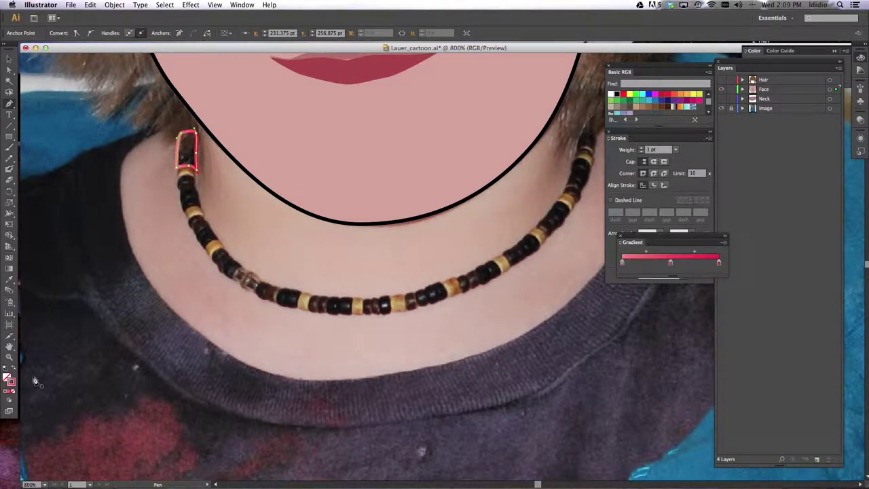
left_click(662, 95)
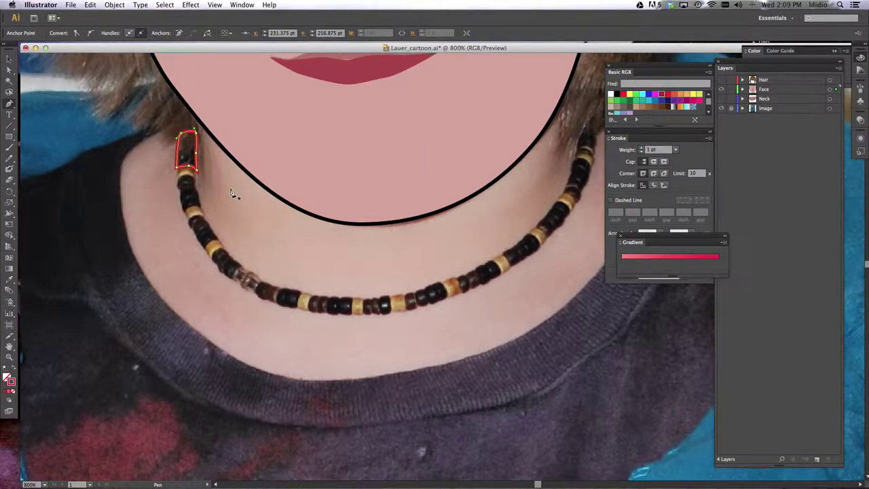
Trace a separate outline around the yellow bead just below the dark beads at the necklace's left end
key("super+shift+a")
left_click(177, 171)
left_click(177, 179)
left_click_drag(189, 178, 153, 194)
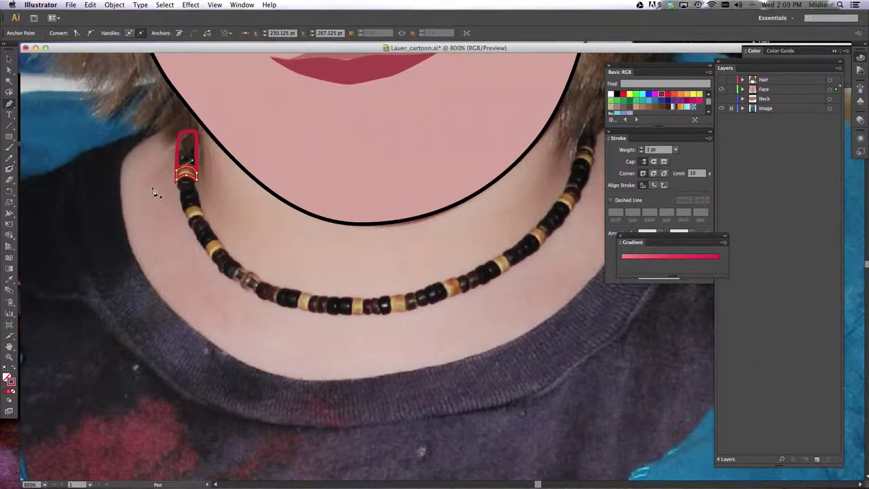
Delete the two bead outlines at the necklace's left end
left_click(9, 60)
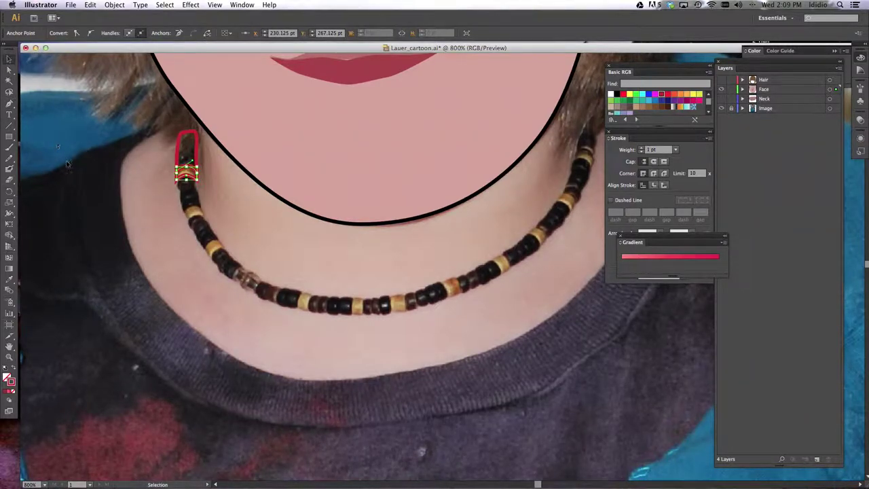
left_click(75, 182)
left_click(174, 141)
key("Delete")
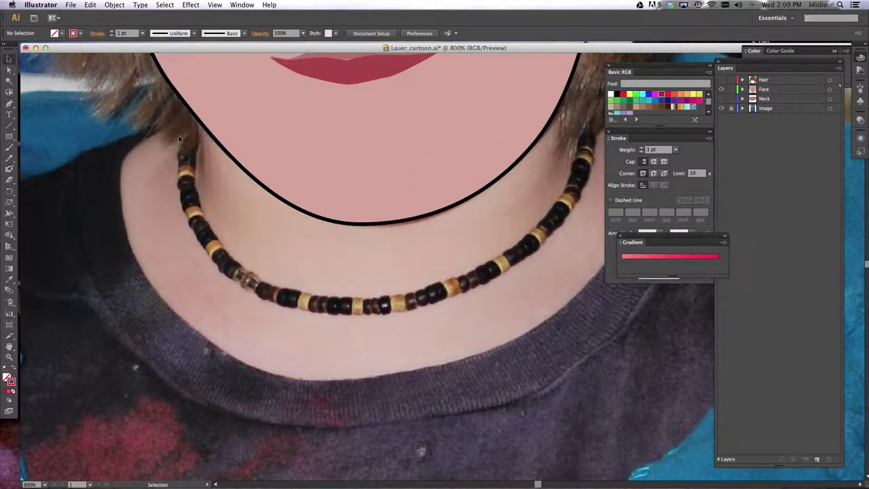
Trace the necklace's inner edge with the Pen tool from its left end to its right end under the hair
left_click(10, 103)
left_click_drag(182, 132, 199, 146)
left_click_drag(196, 190, 451, 281)
left_click_drag(514, 249, 554, 212)
left_click_drag(574, 168, 582, 167)
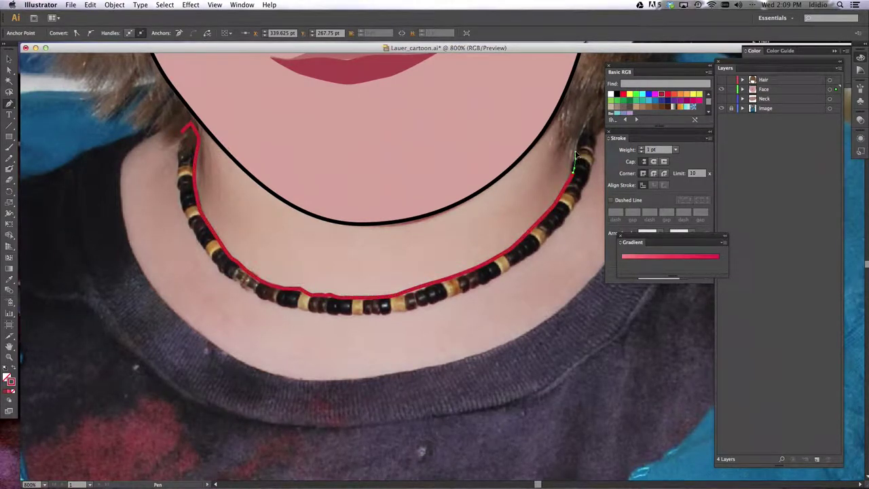
left_click(594, 112)
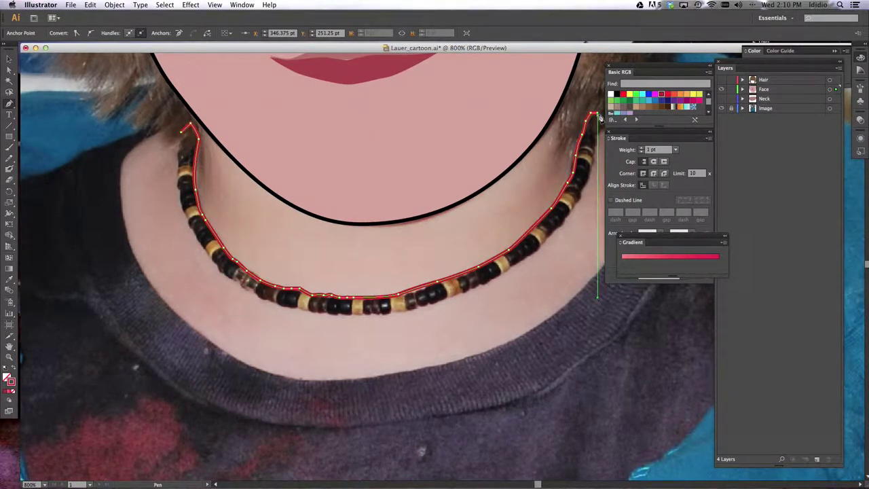
Clear the floating panels off the neck area and continue the path down the outer edge of the necklace's right side
left_click_drag(634, 67, 678, 58)
left_click_drag(626, 132, 675, 131)
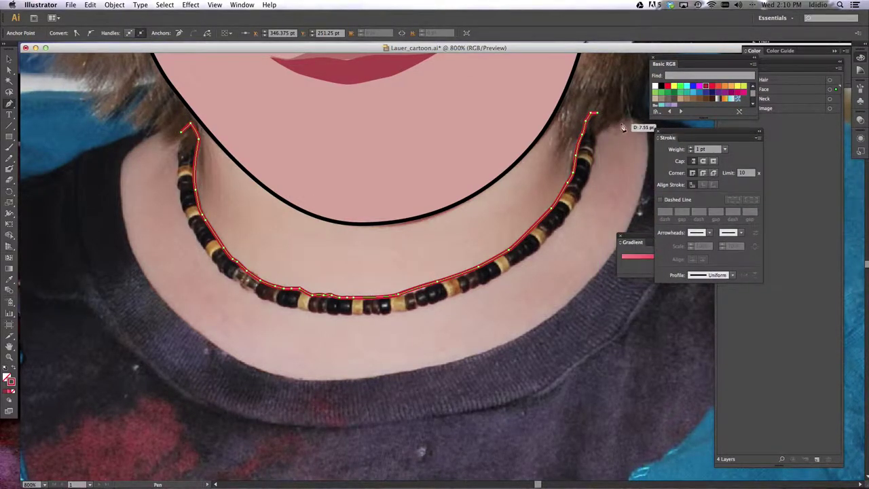
left_click(598, 150)
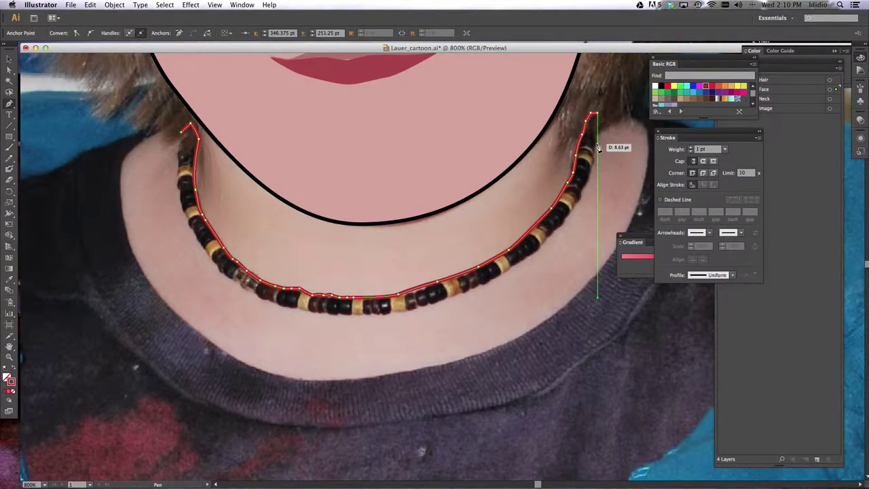
left_click(589, 179)
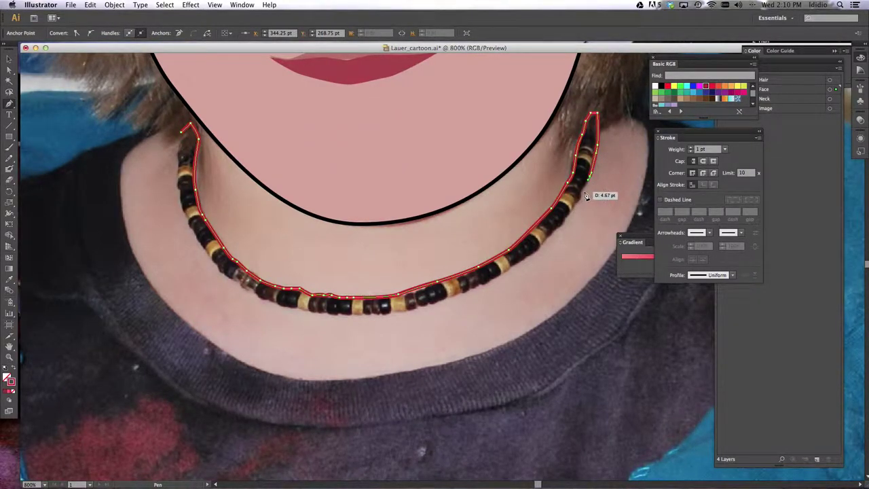
left_click(578, 201)
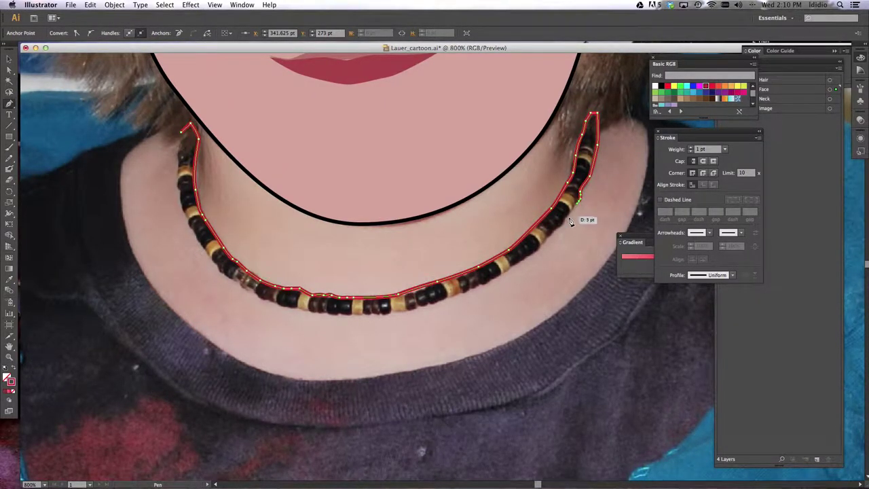
left_click(544, 241)
left_click(540, 248)
left_click(498, 277)
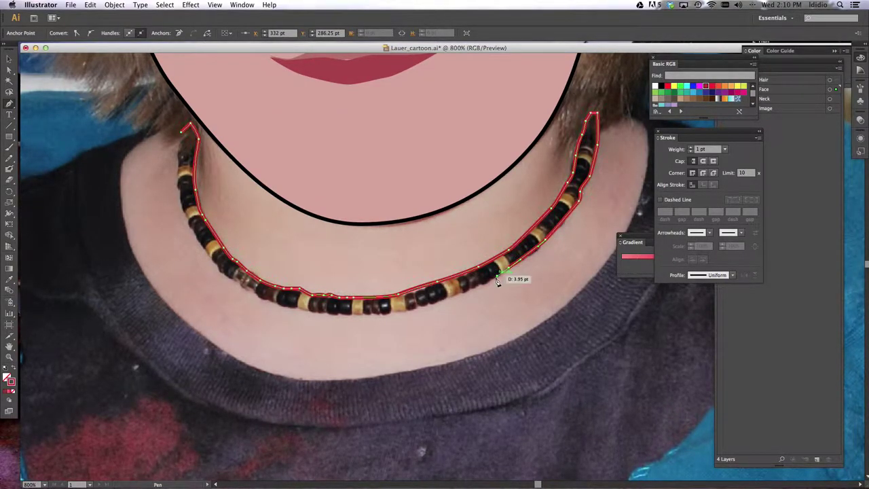
Continue the path along the necklace's bottom and up its left side, closing the outline at the starting point
left_click(408, 310)
left_click(341, 316)
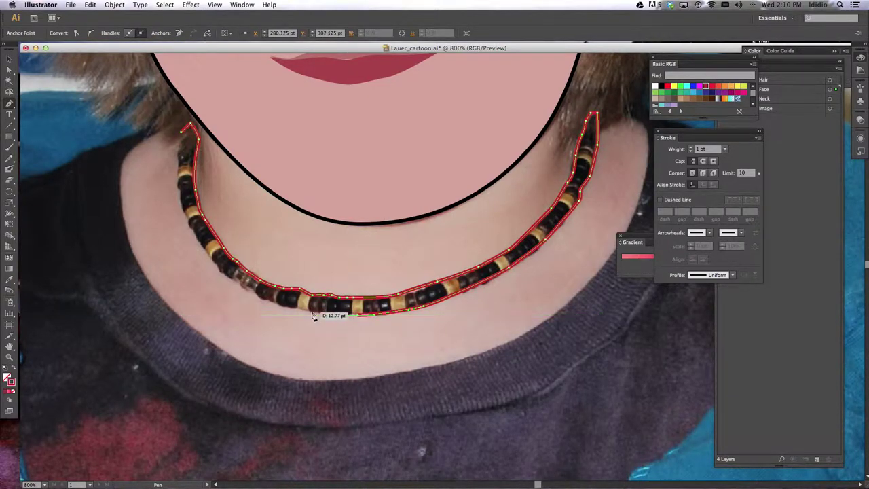
left_click(301, 307)
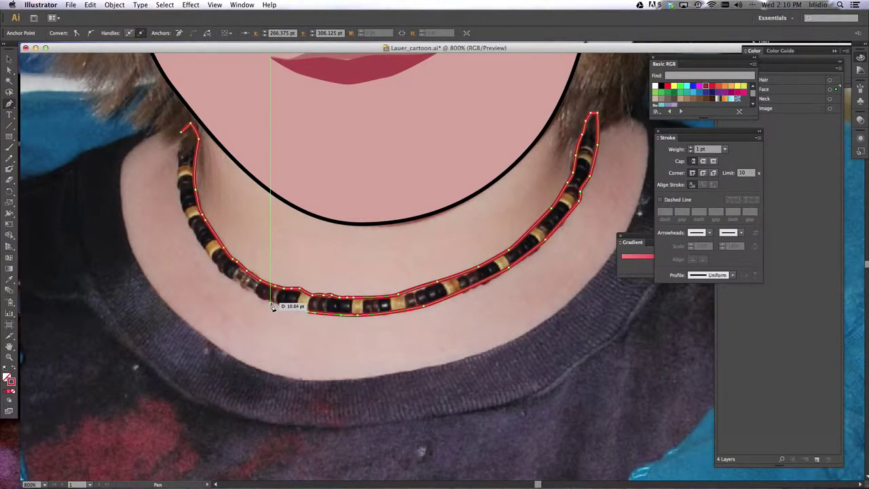
left_click(270, 301)
left_click(231, 279)
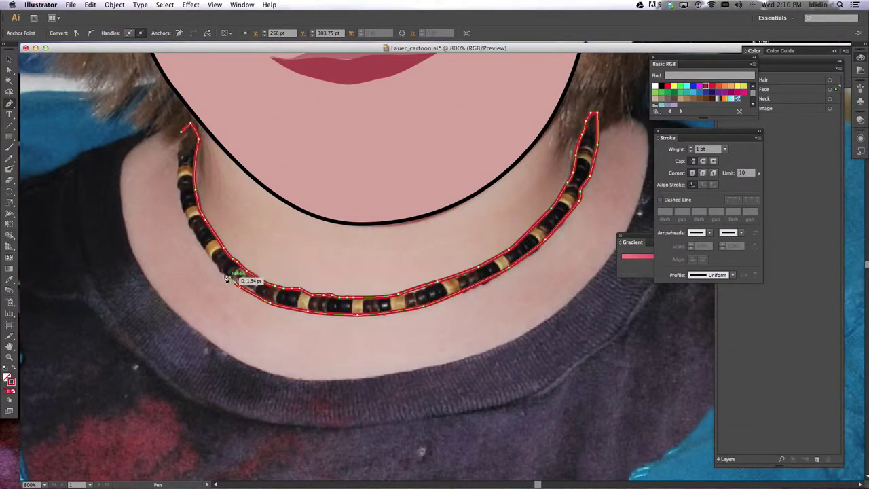
left_click(194, 236)
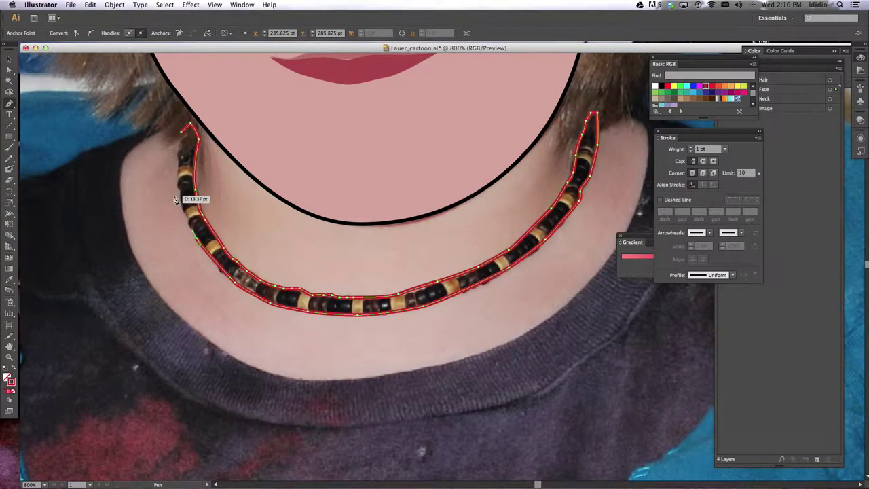
left_click_drag(177, 184, 180, 152)
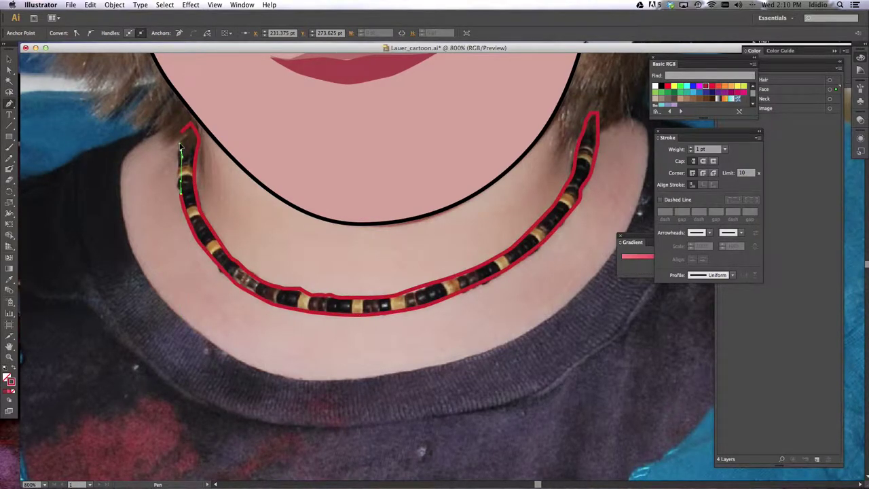
left_click(185, 131)
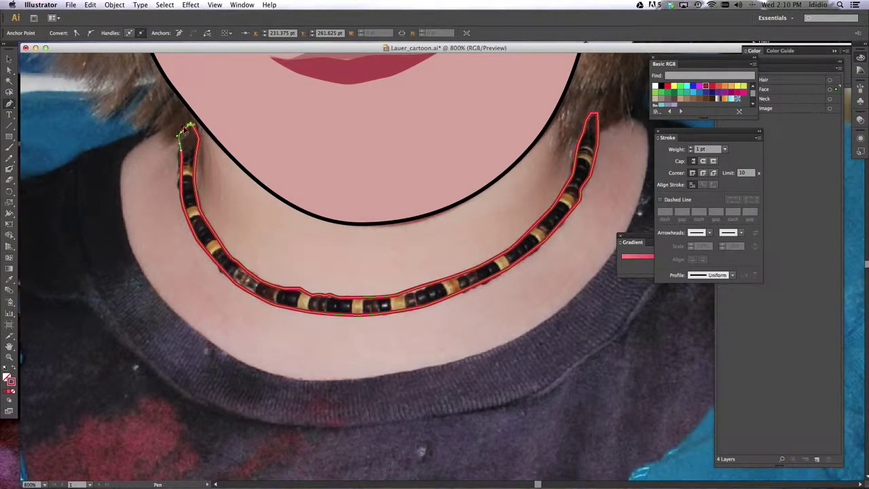
left_click(191, 125)
left_click(10, 59)
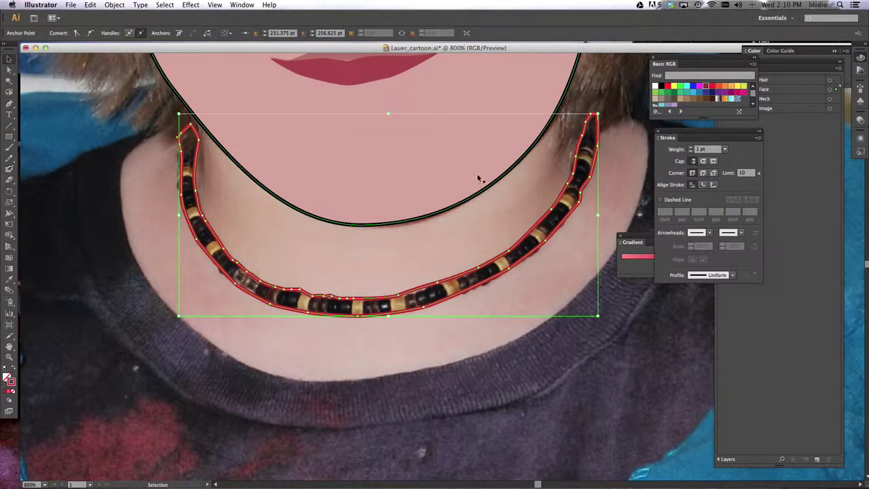
Uncover the layer list, show the Neck layer, and move the necklace path from the Face layer into the Neck layer
scroll(489, 184, "right", 5)
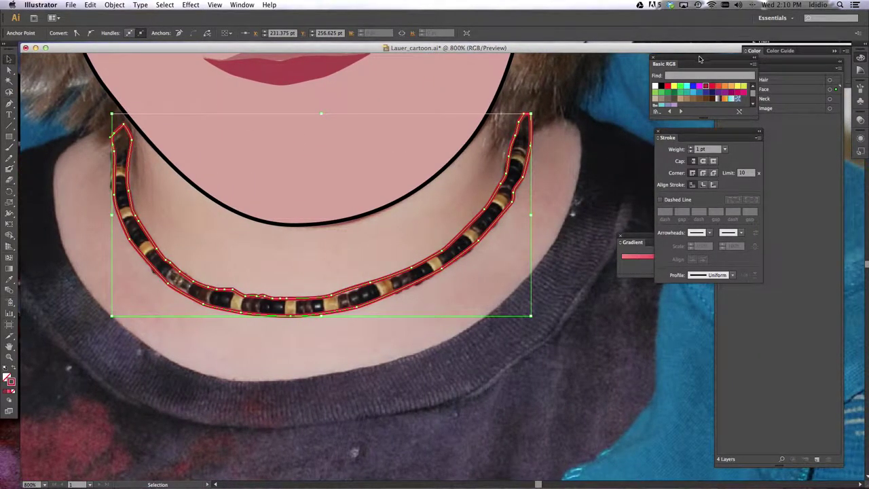
left_click_drag(699, 59, 642, 58)
left_click_drag(689, 135, 609, 134)
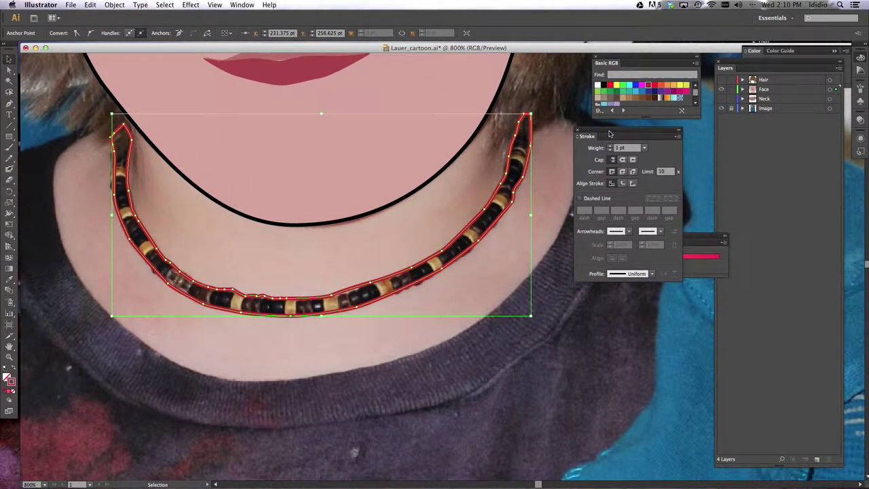
left_click(742, 89)
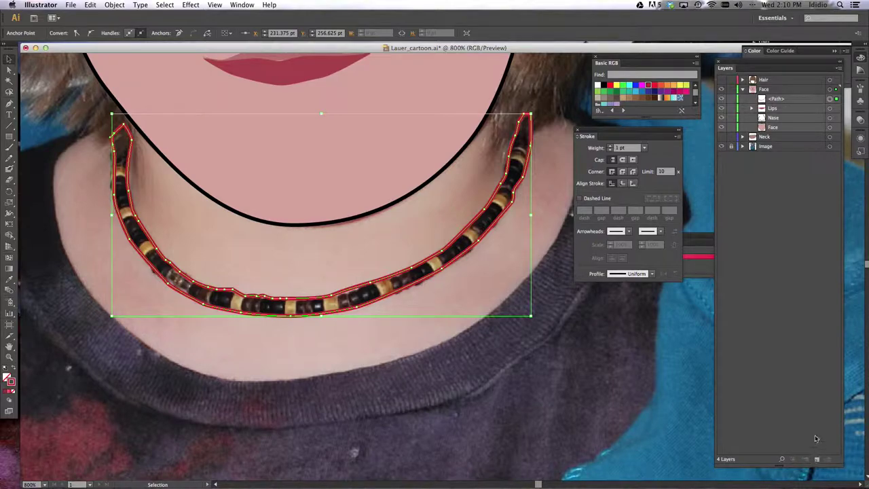
left_click(777, 100)
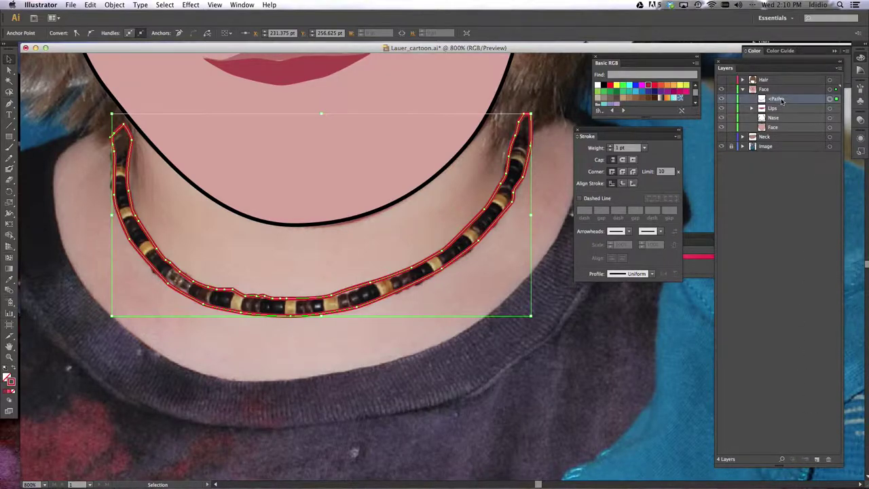
left_click(721, 136)
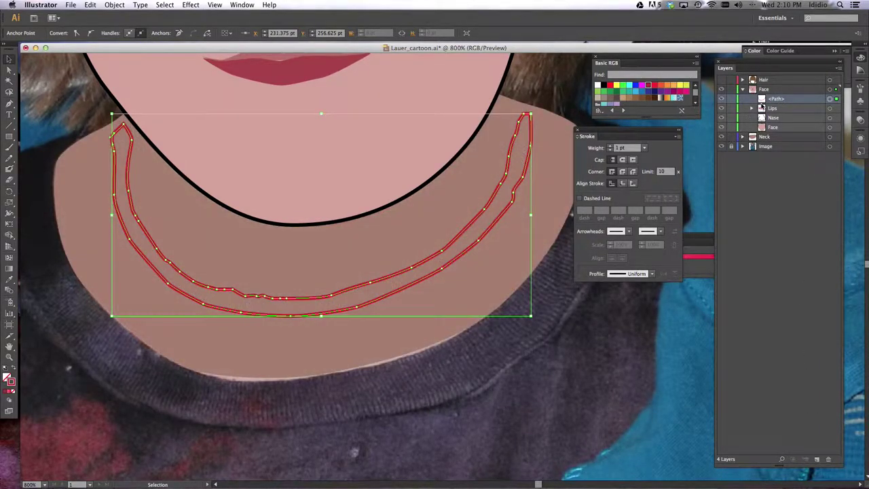
left_click_drag(777, 100, 766, 138)
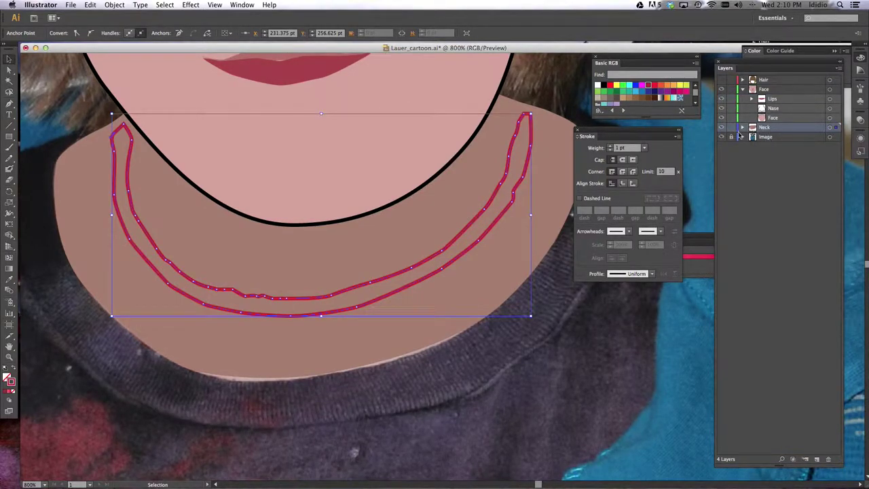
Rename the necklace path in the Neck layer to "Neclace"
left_click(744, 128)
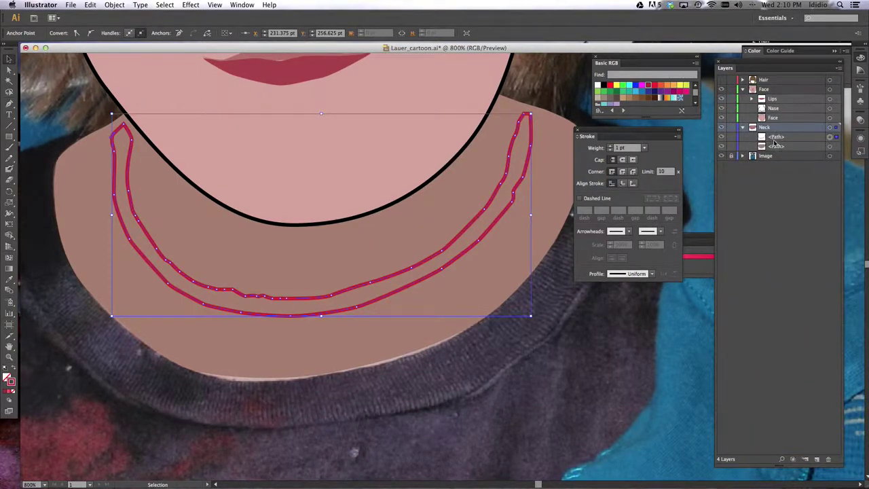
double_click(776, 138)
type("Neclace")
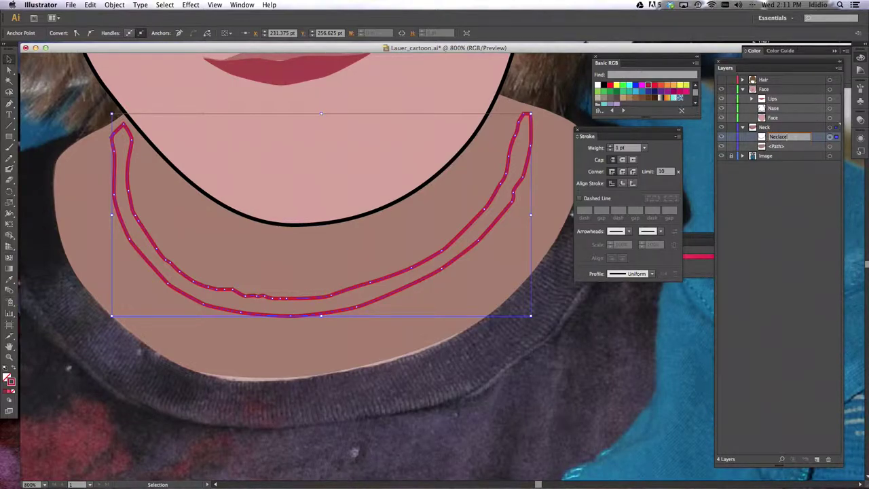
key("Return")
Show the Hair layer again and give the necklace shape a light orange fill with no stroke
left_click(720, 80)
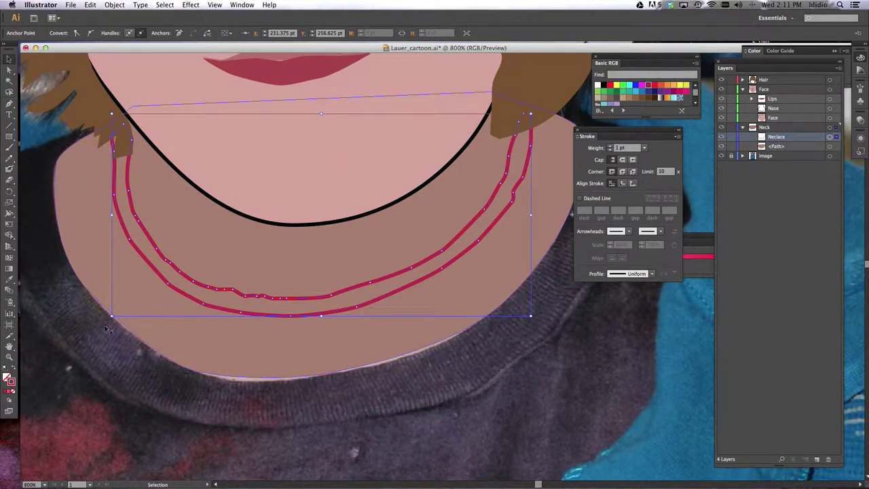
left_click(671, 86)
left_click(14, 368)
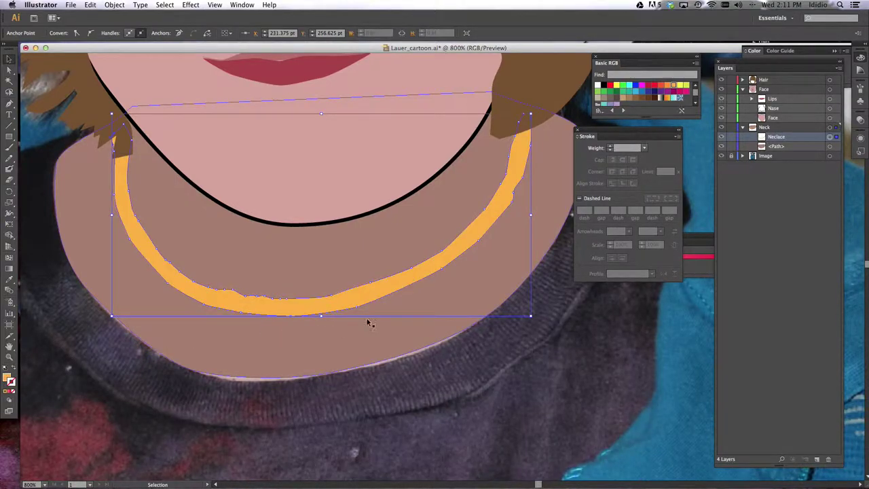
Recolor the necklace shape with a red-orange fill and no stroke
left_click(663, 87)
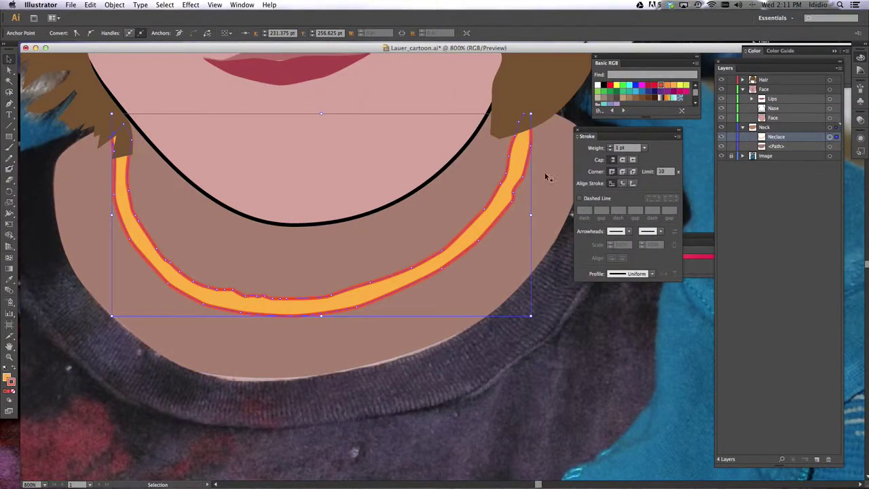
left_click(14, 369)
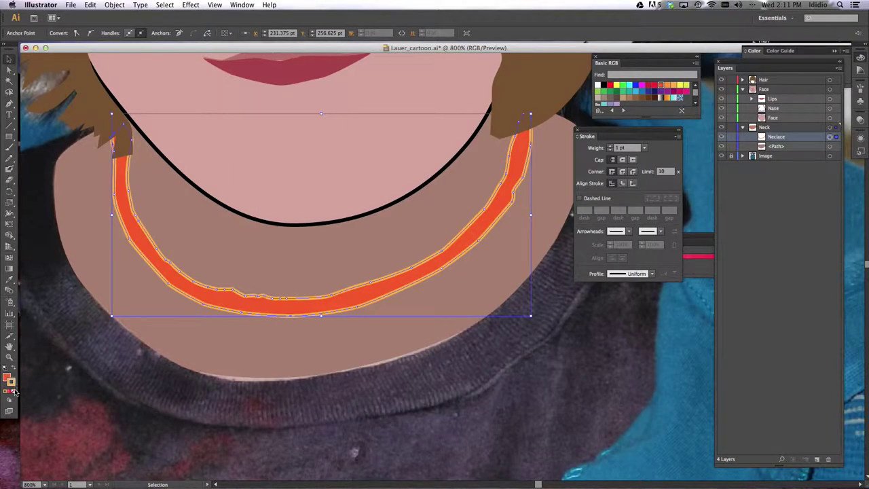
left_click(15, 391)
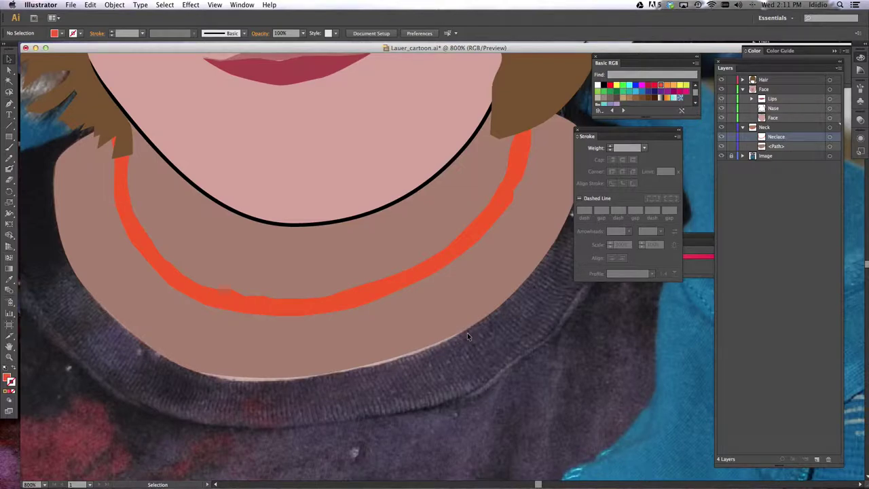
Expand the Hair and Neck layers to list their paths, and rename the unnamed path in the Hair layer "Hair"
key("super+minus")
key("super+minus")
key("super+minus")
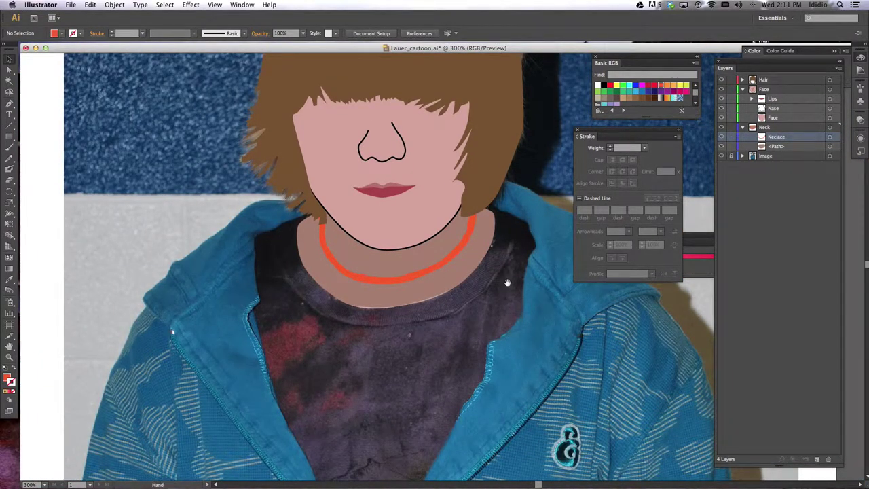
left_click_drag(507, 283, 483, 256)
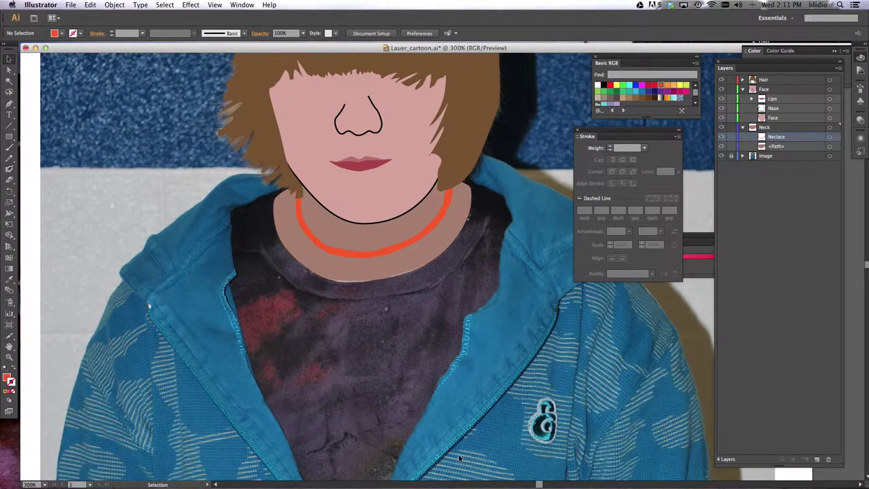
left_click(742, 127)
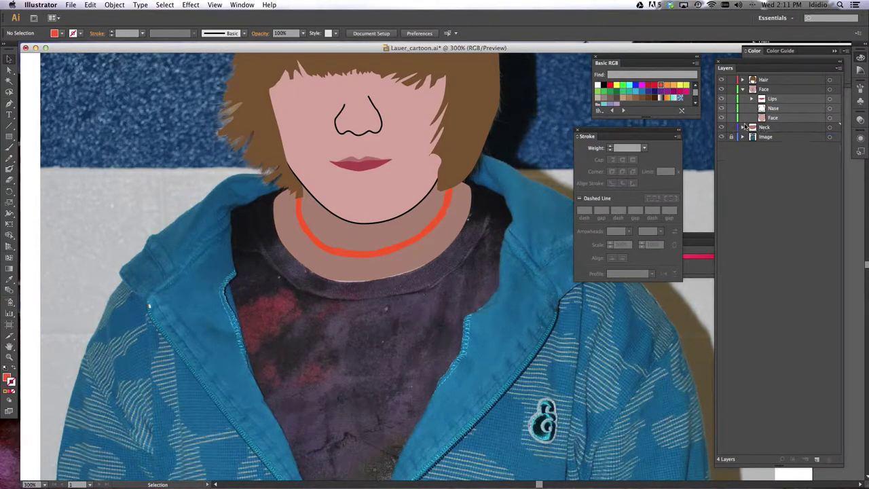
left_click(743, 80)
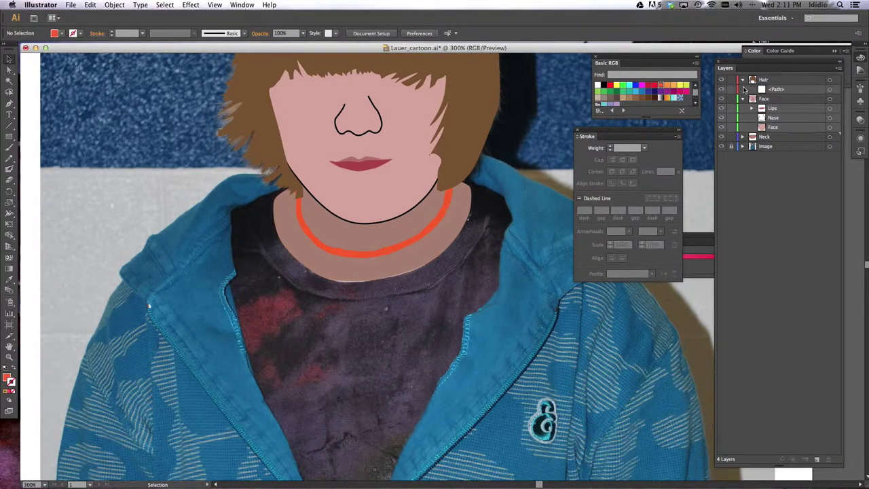
left_click(743, 137)
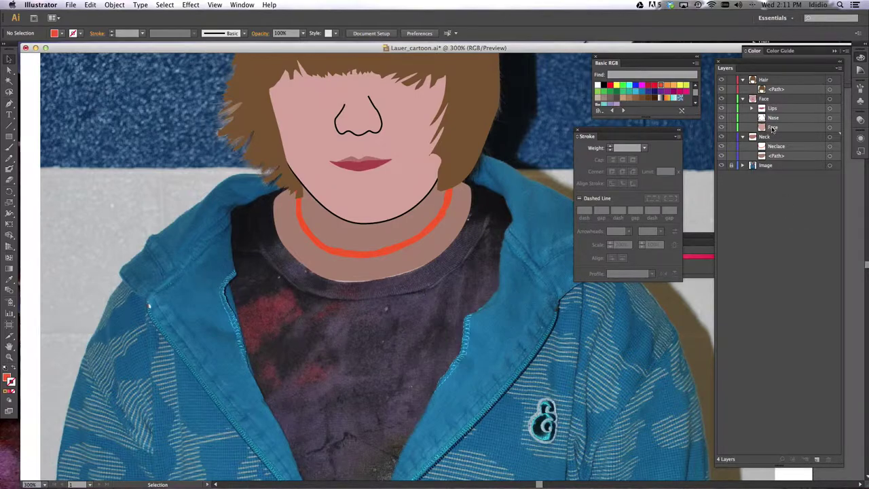
double_click(782, 91)
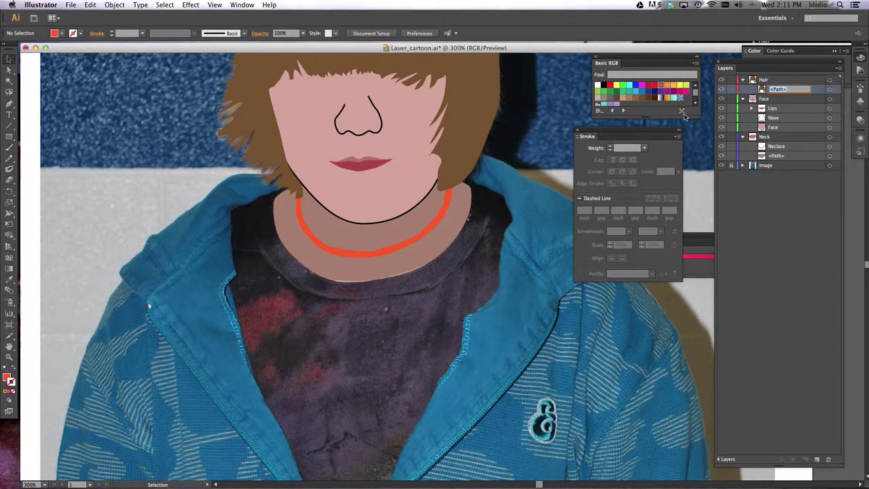
type("Hair")
key("Return")
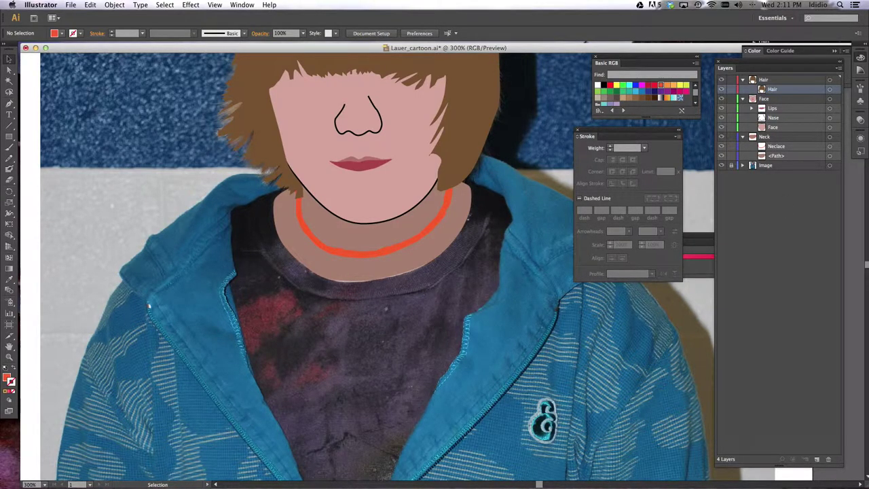
Rename the remaining unnamed path in the Neck layer "neck"
double_click(774, 157)
type("N")
type("ecik")
key("BackSpace")
key("BackSpace")
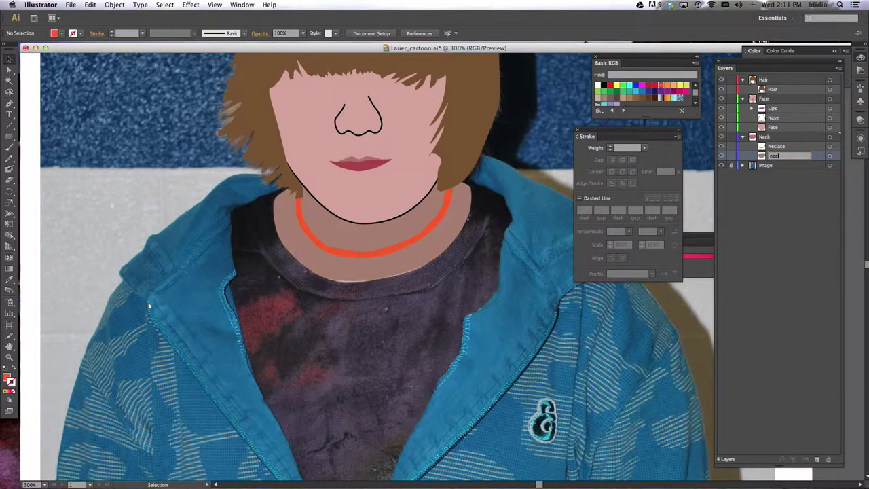
key("Return")
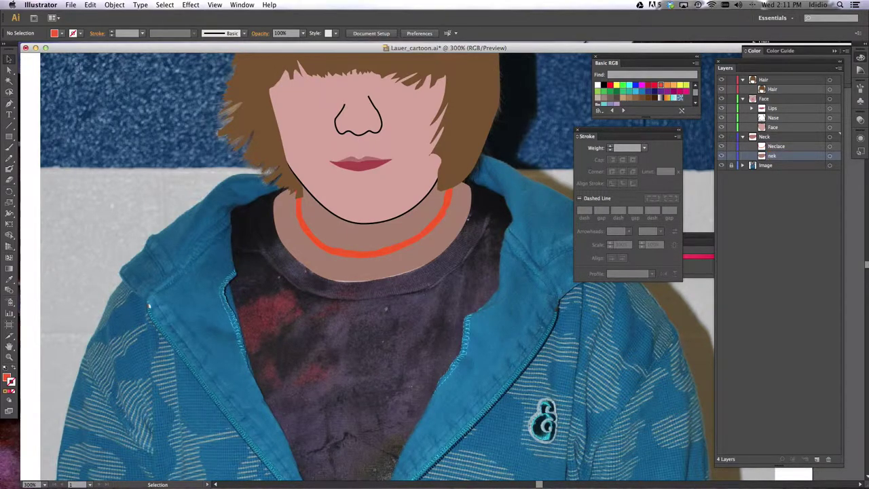
double_click(776, 157)
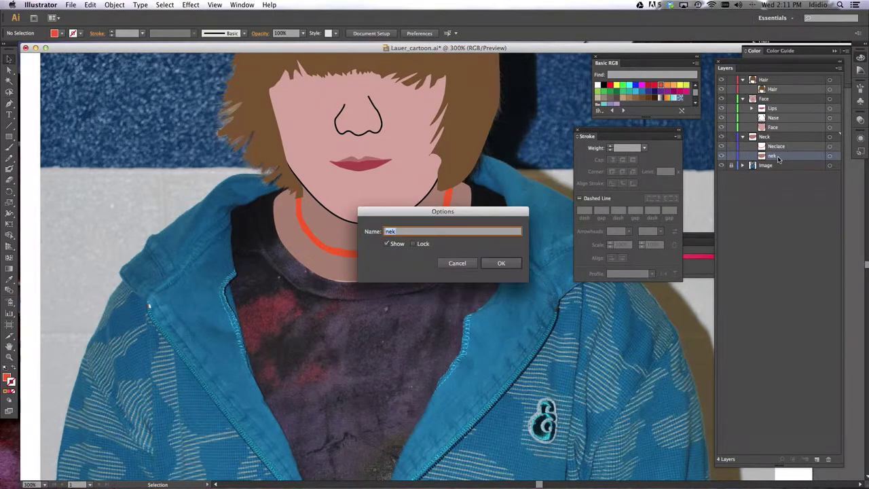
type("nec")
key("Return")
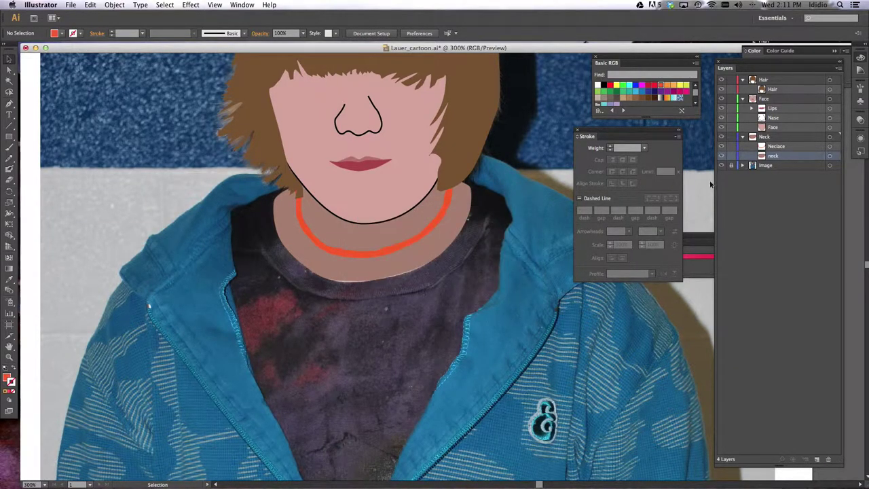
Collapse the Neck, Face and Hair layers so only the top-level layers are listed
left_click(743, 137)
left_click(743, 99)
left_click(743, 79)
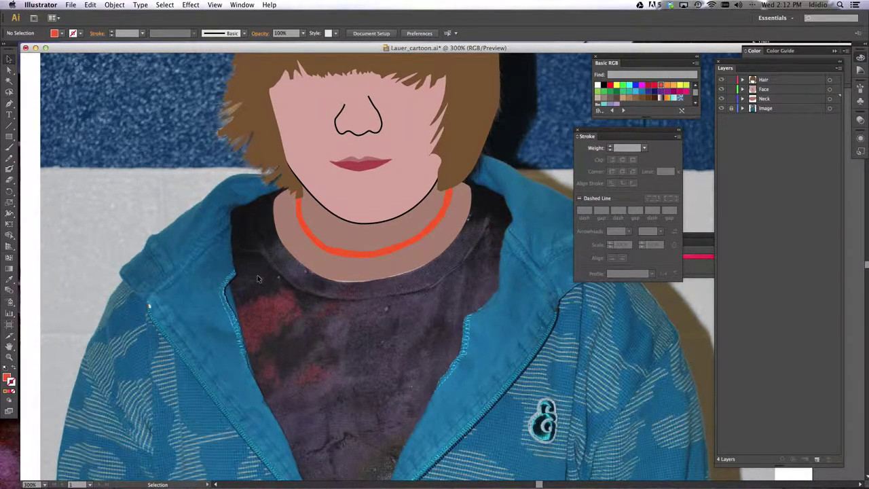
Start saving the cartoon document with the Save As command
left_click(70, 5)
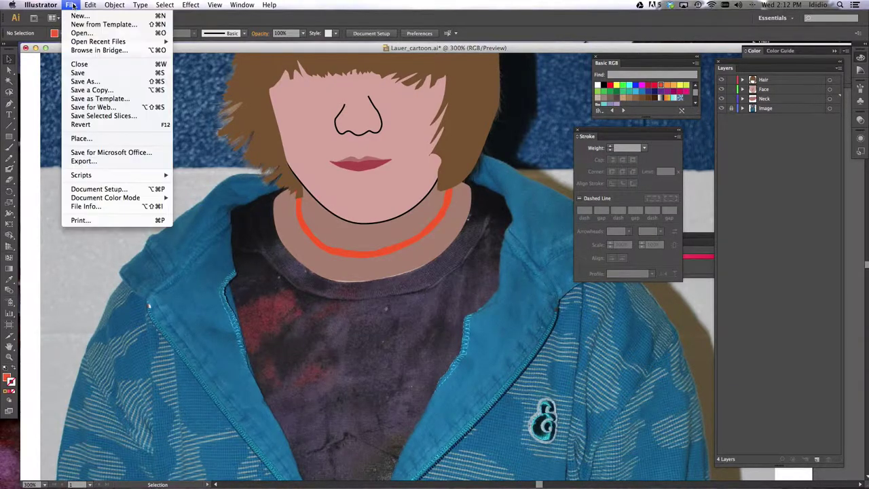
left_click(76, 81)
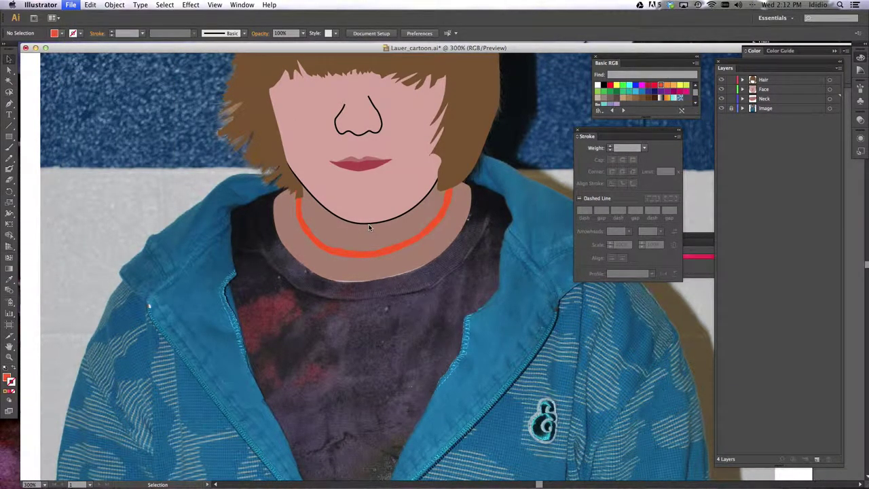